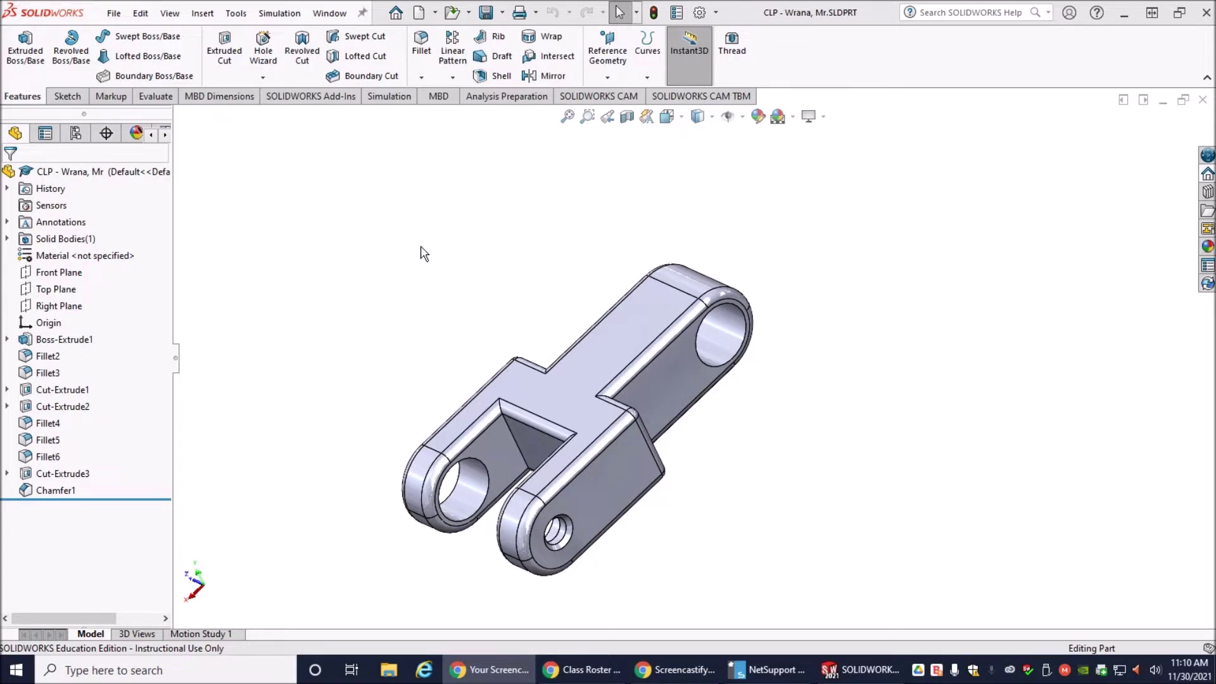
# - Make a new drawing from the open chain link part, continuing with a blank template
pyautogui.click(114, 14)
pyautogui.click(114, 14)
pyautogui.click(114, 14)
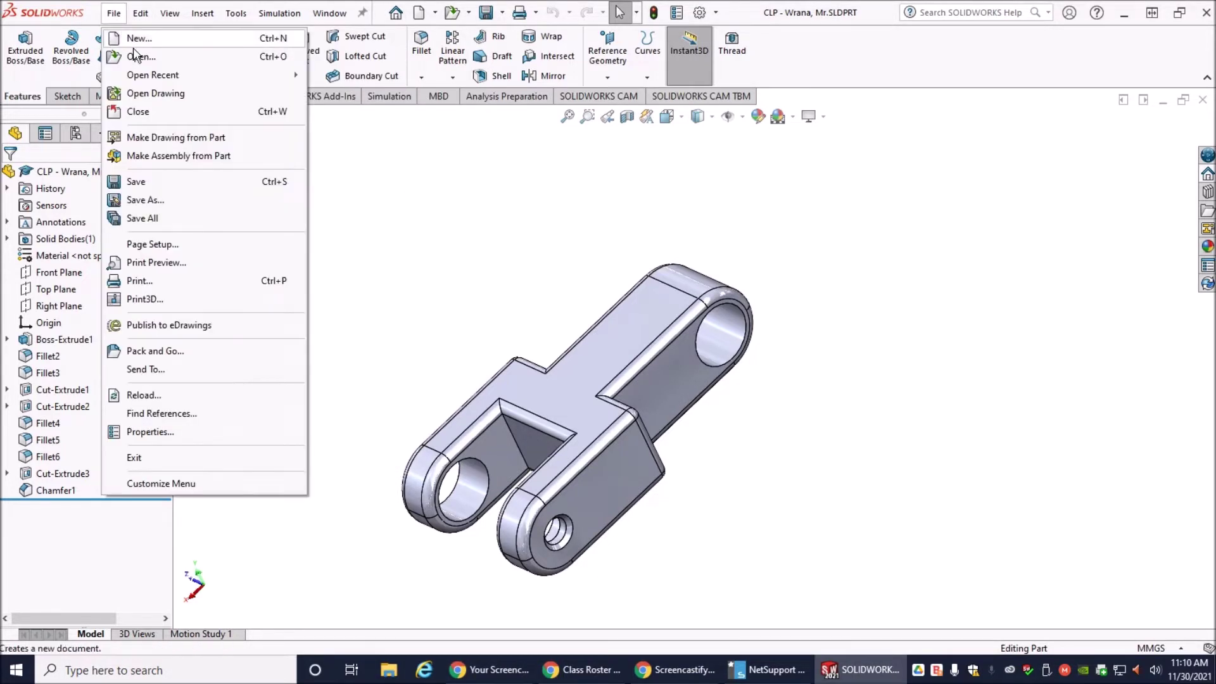
pyautogui.click(154, 144)
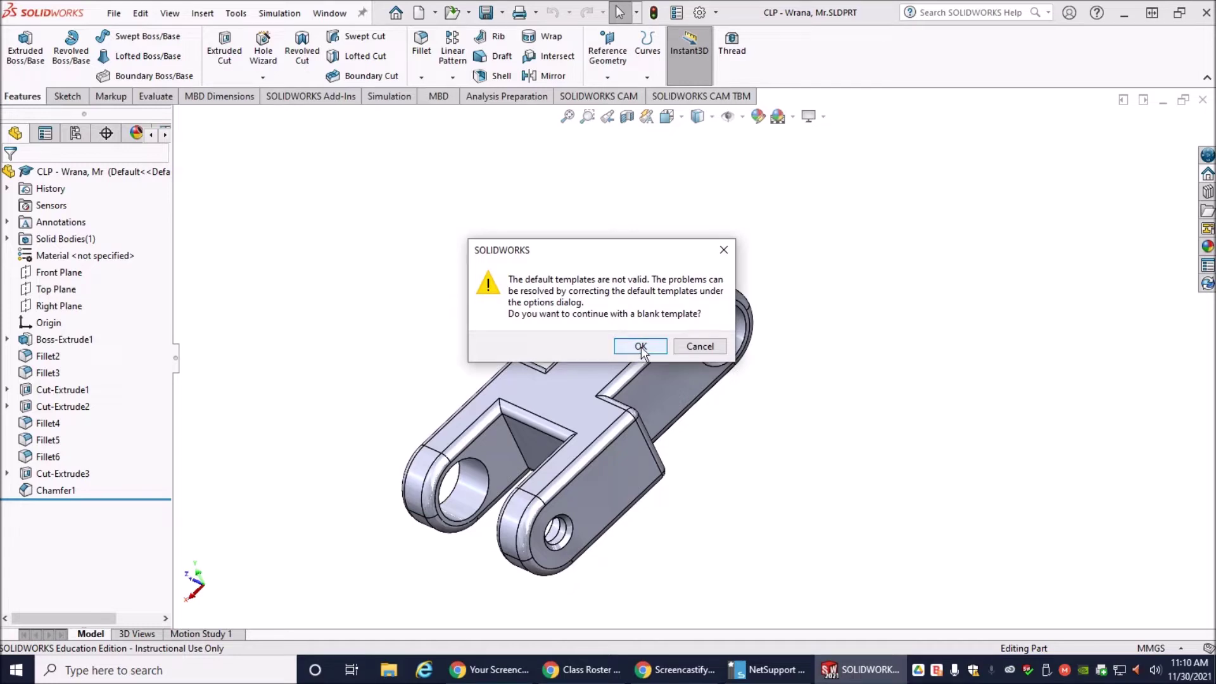
pyautogui.click(641, 347)
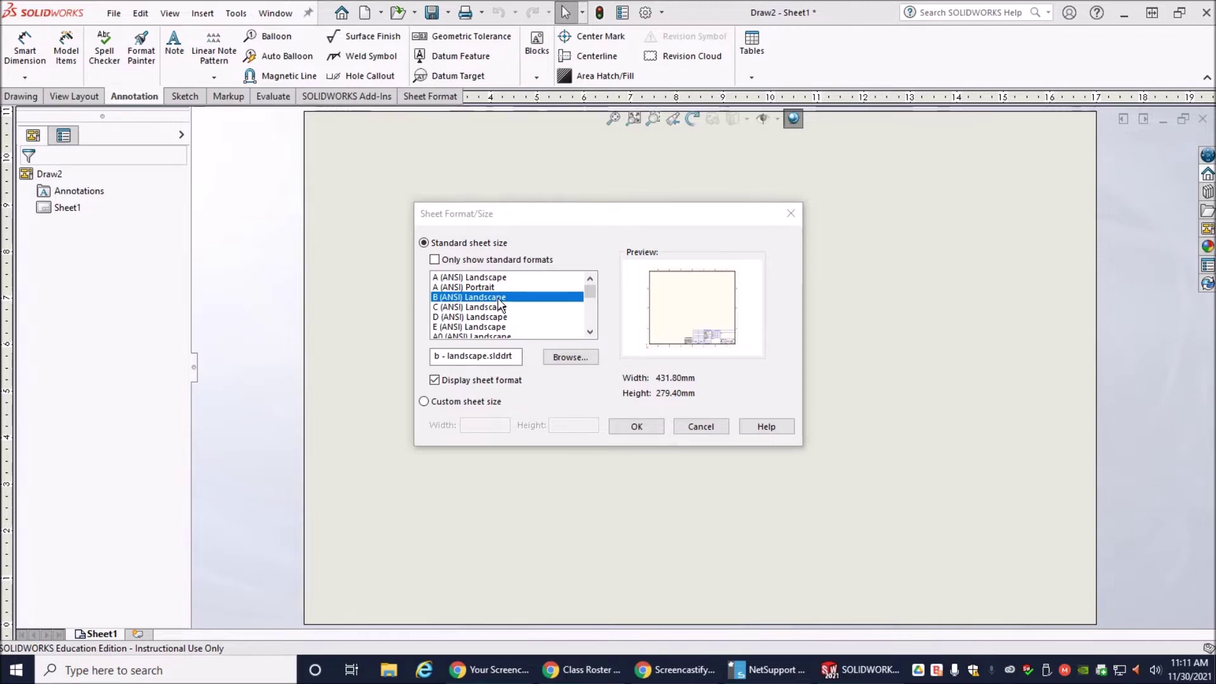
# - Set the drawing sheet to the B (ANSI) Landscape standard size with non-standard formats also listed
pyautogui.click(435, 261)
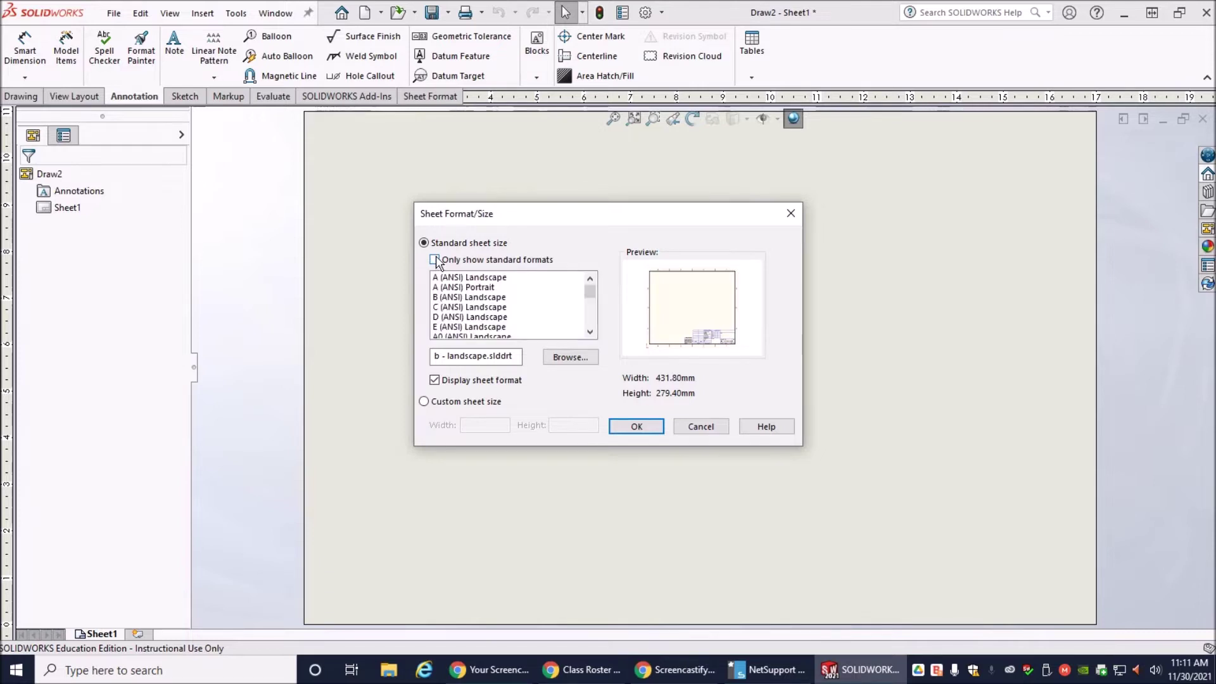
pyautogui.click(435, 260)
pyautogui.click(434, 260)
pyautogui.moveTo(594, 303); pyautogui.dragTo(587, 323)
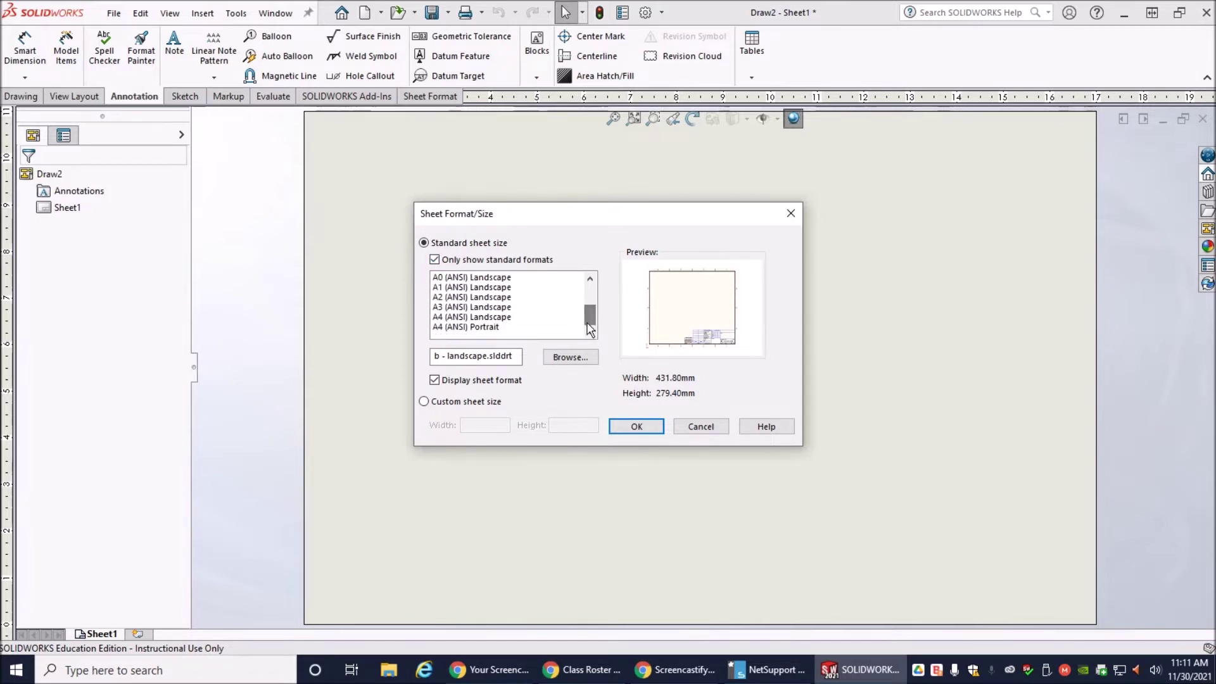
pyautogui.click(435, 260)
pyautogui.moveTo(589, 295)
pyautogui.mouseDown()
pyautogui.moveTo(592, 329)
pyautogui.moveTo(595, 295)
pyautogui.mouseUp()
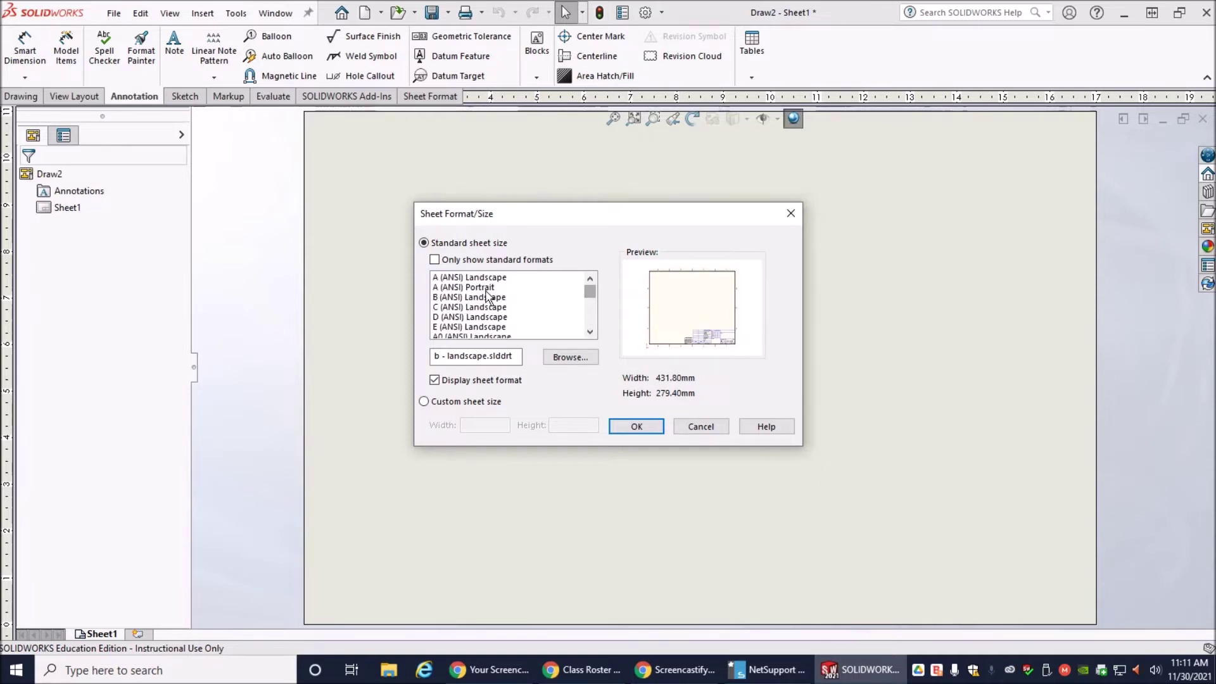
pyautogui.click(449, 298)
pyautogui.click(634, 425)
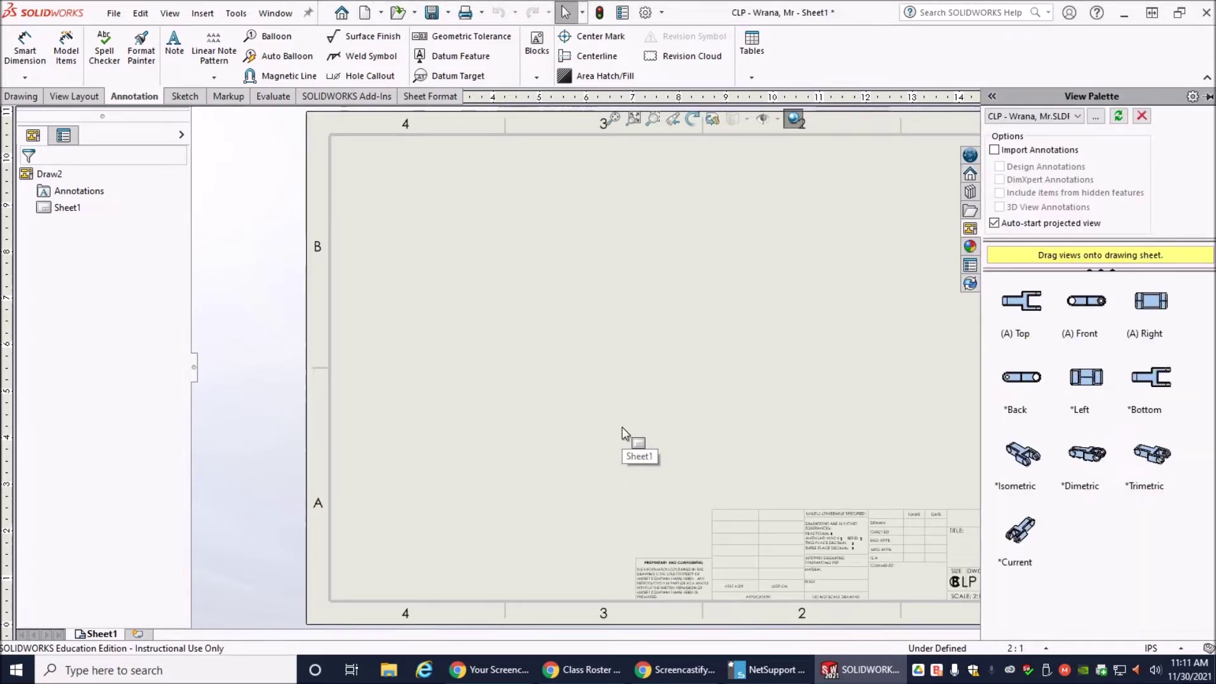
# - Change the drawing's document units to MMGS (millimeter, gram, second)
pyautogui.scroll(6, 796, 375)
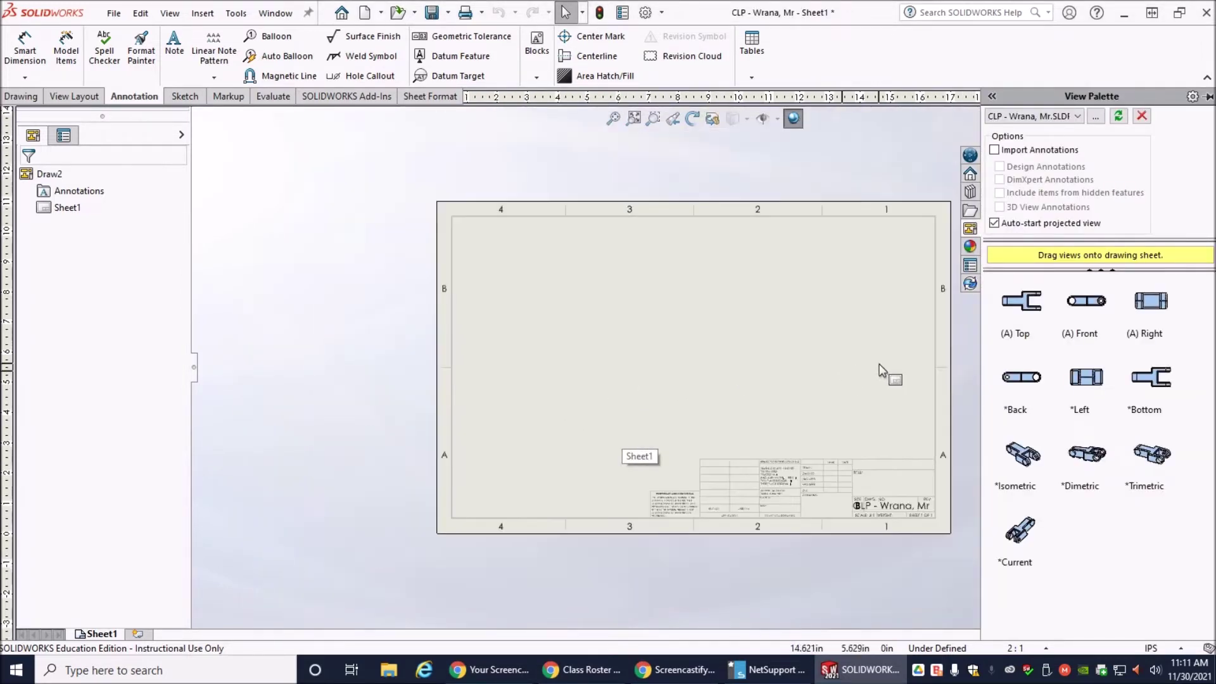
pyautogui.press('f')
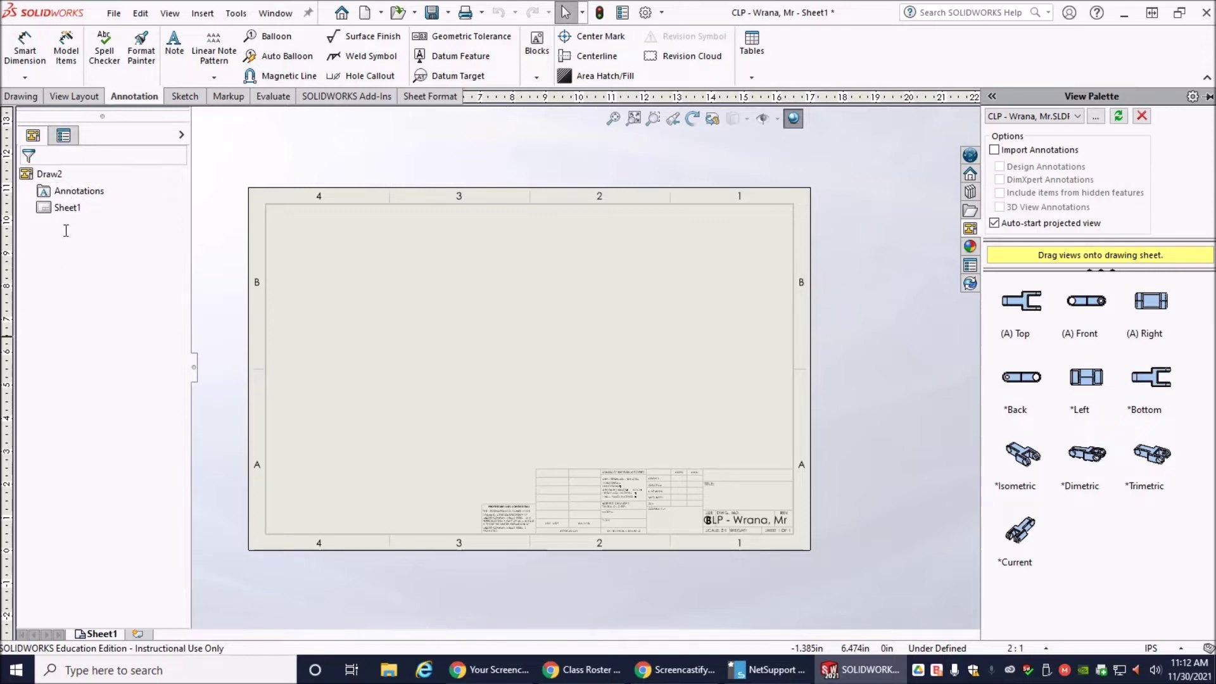
pyautogui.moveTo(1077, 451)
pyautogui.mouseDown()
pyautogui.moveTo(1067, 442)
pyautogui.moveTo(1064, 457)
pyautogui.mouseUp()
pyautogui.moveTo(1039, 522); pyautogui.dragTo(449, 315)
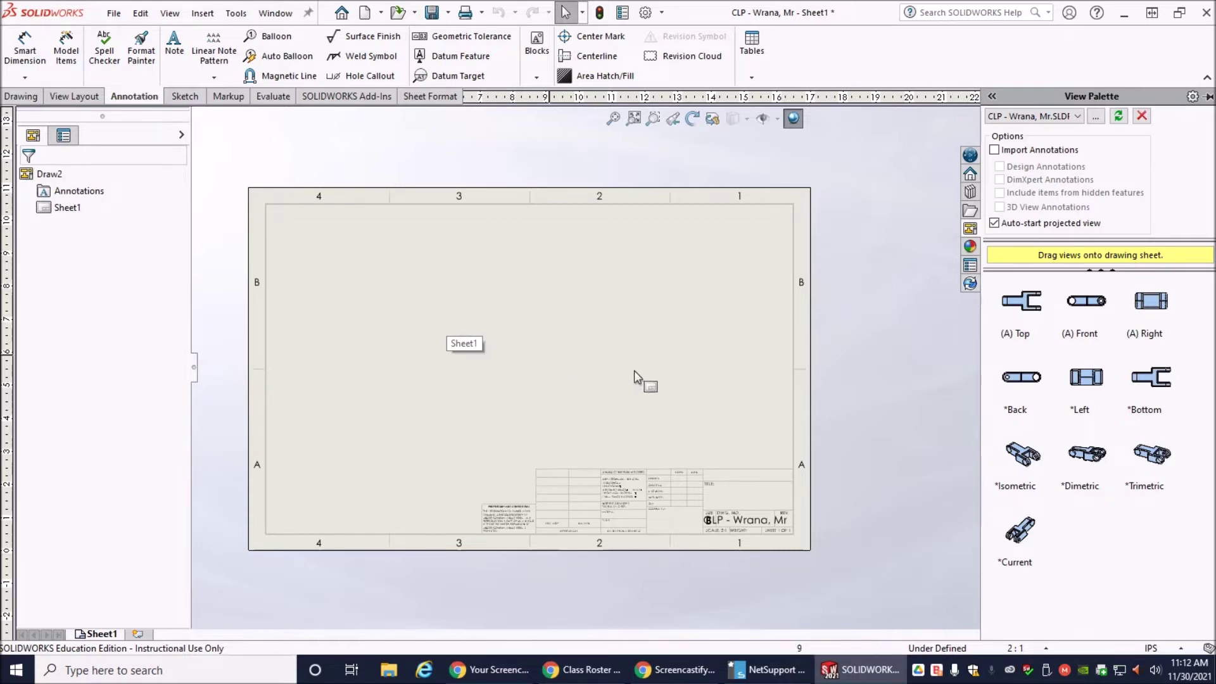
pyautogui.click(1158, 648)
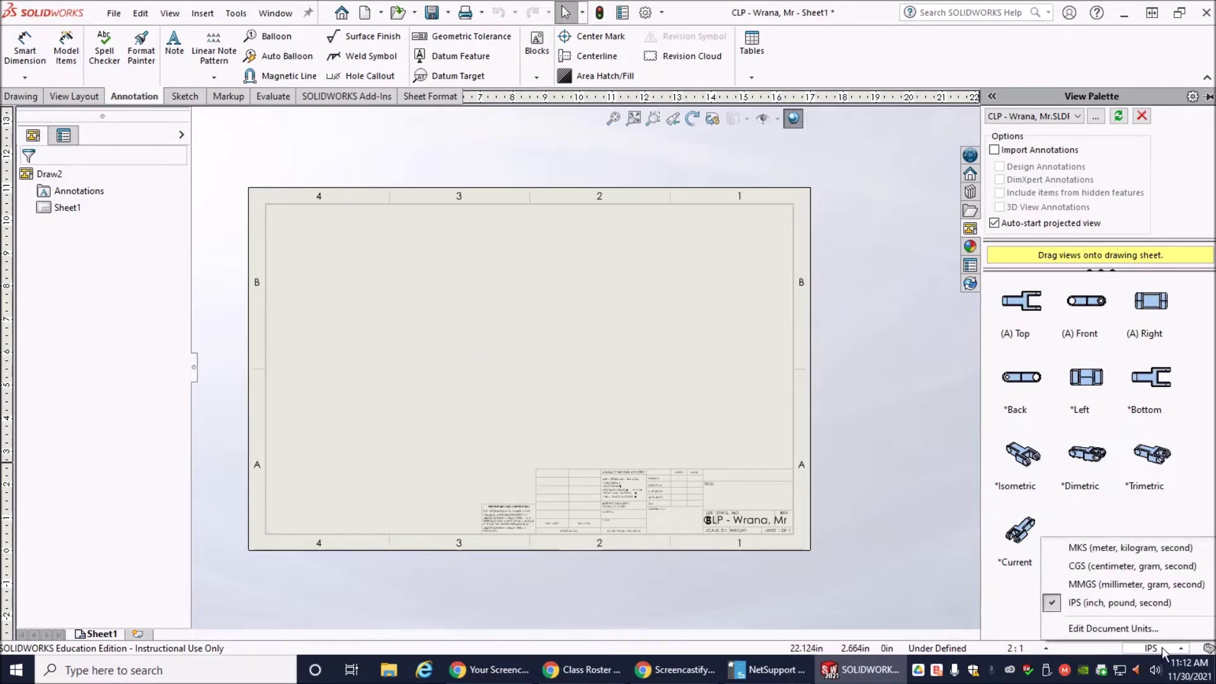
pyautogui.click(1121, 585)
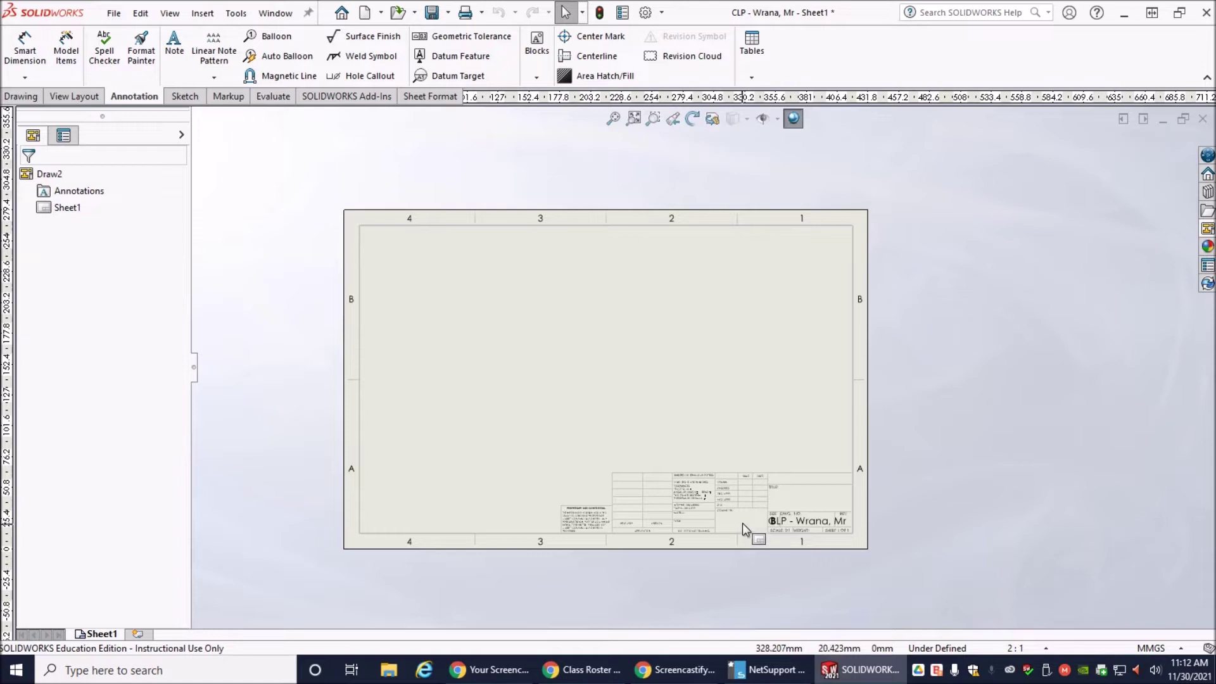
# - Open Sheet1's sheet format for editing so the title block text can be modified
pyautogui.scroll(-5, 742, 531)
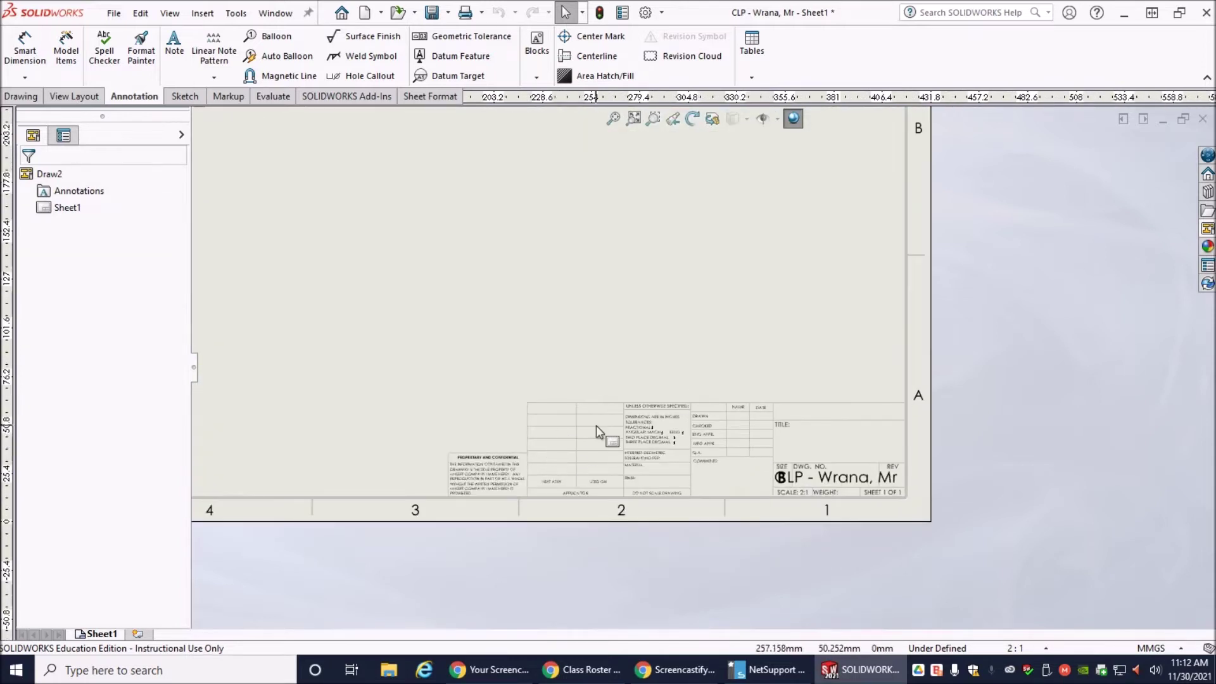
pyautogui.scroll(-3, 595, 437)
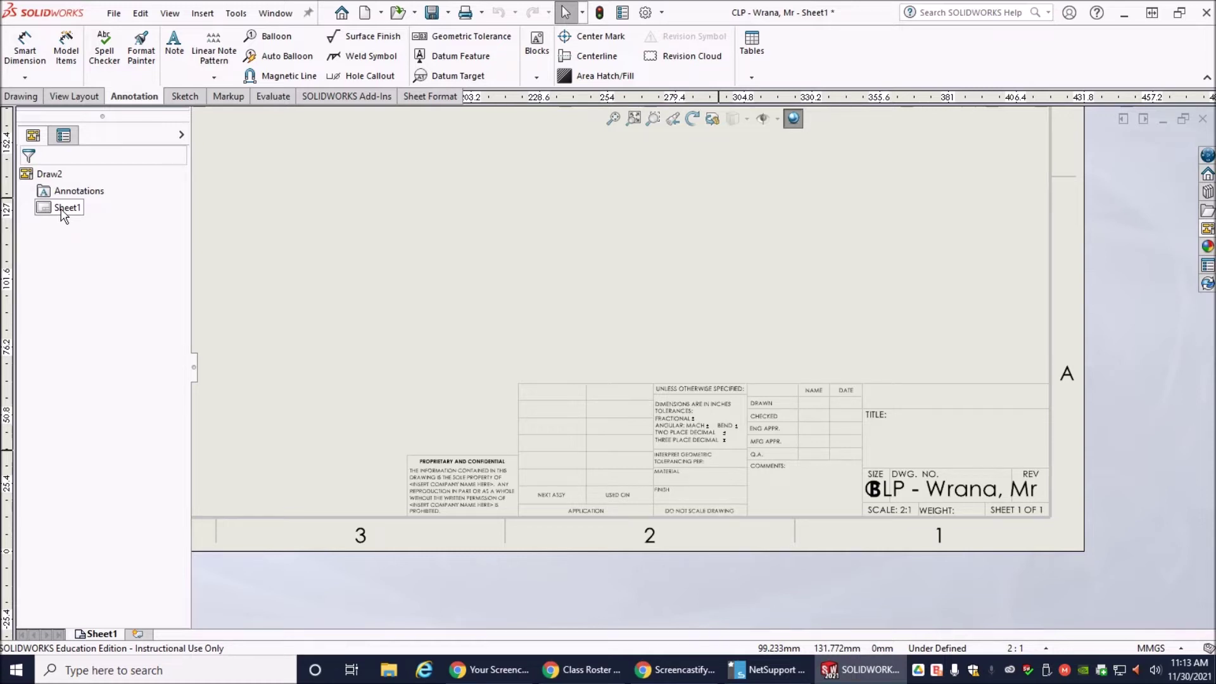
pyautogui.moveTo(63, 216)
pyautogui.mouseDown()
pyautogui.moveTo(704, 475)
pyautogui.moveTo(697, 392)
pyautogui.moveTo(808, 455)
pyautogui.moveTo(795, 434)
pyautogui.moveTo(171, 298)
pyautogui.moveTo(48, 218)
pyautogui.mouseUp()
pyautogui.rightClick(44, 212)
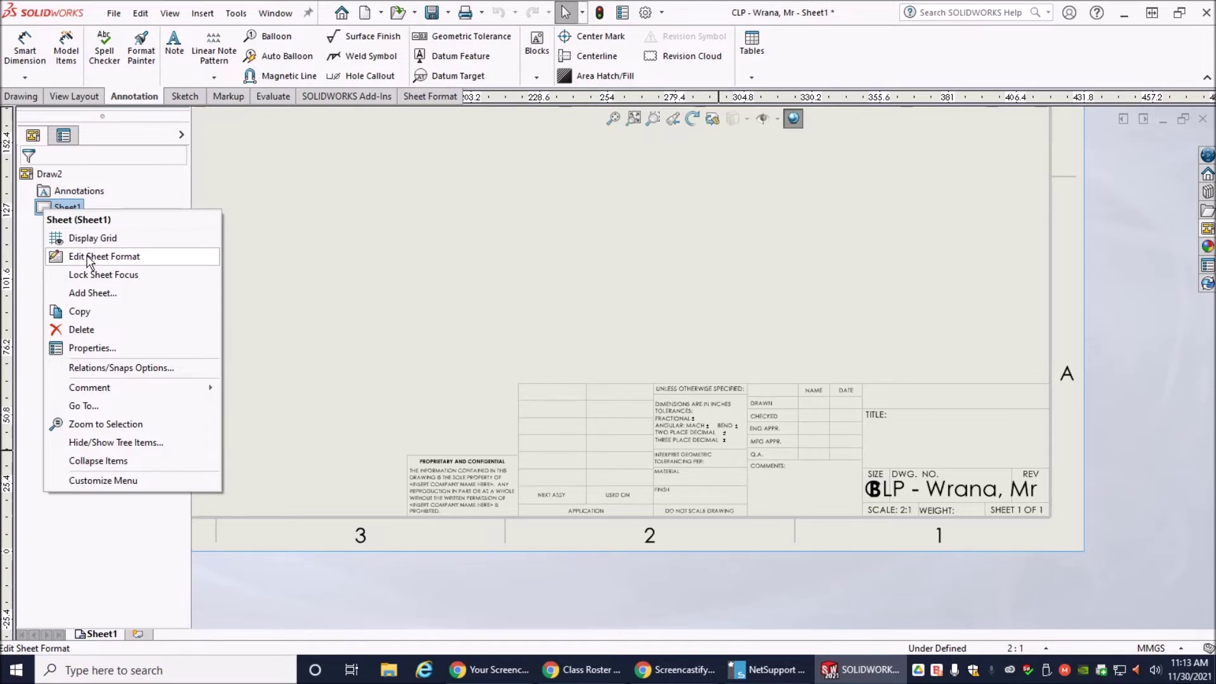
pyautogui.click(88, 257)
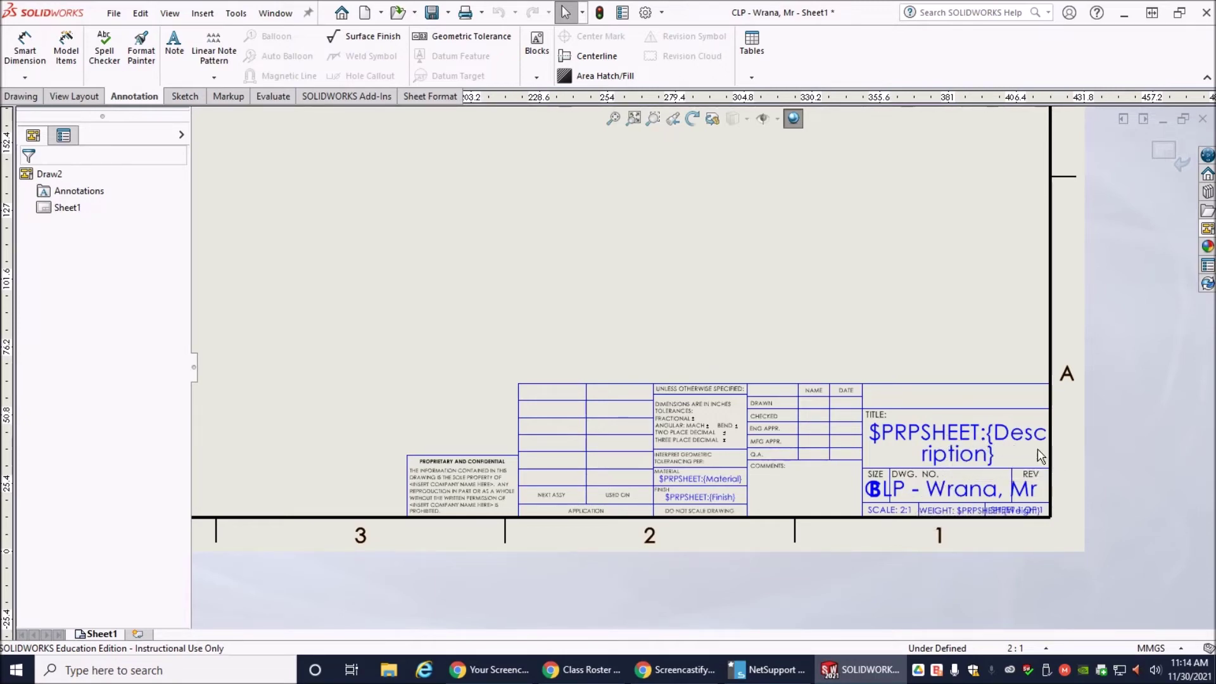
# - Replace the description placeholder in the title block's TITLE field with "Chain Link Project"
pyautogui.scroll(1, 996, 428)
pyautogui.scroll(-5, 917, 399)
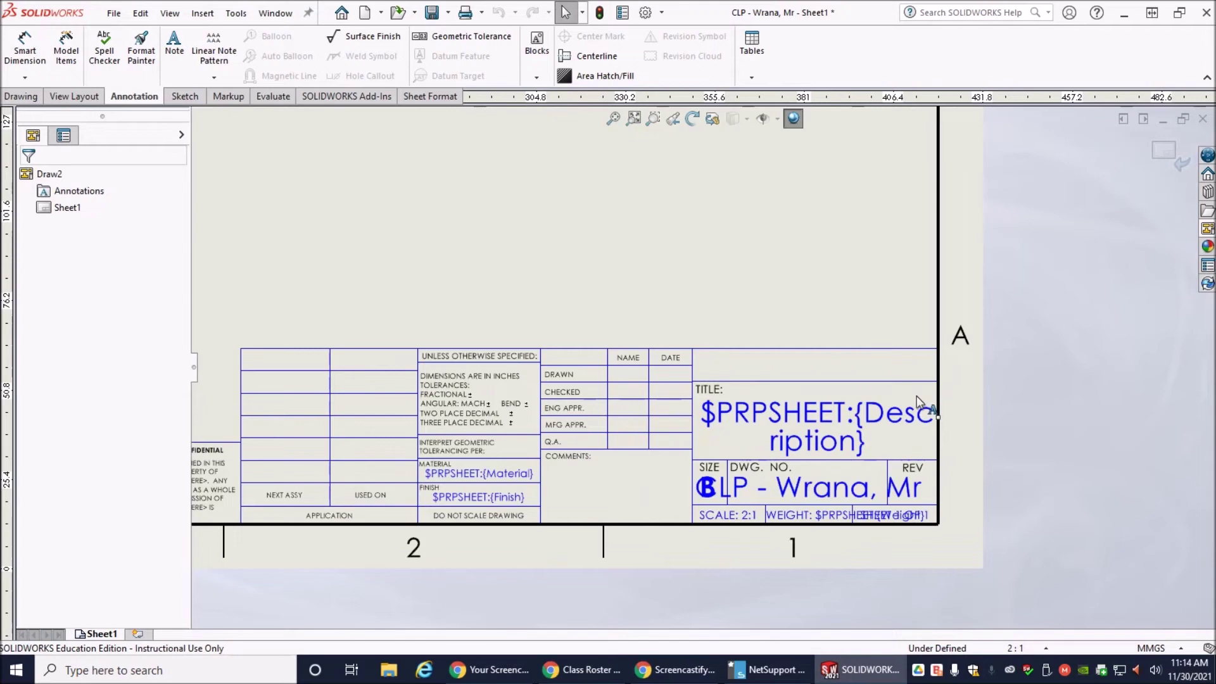
pyautogui.scroll(-1, 892, 398)
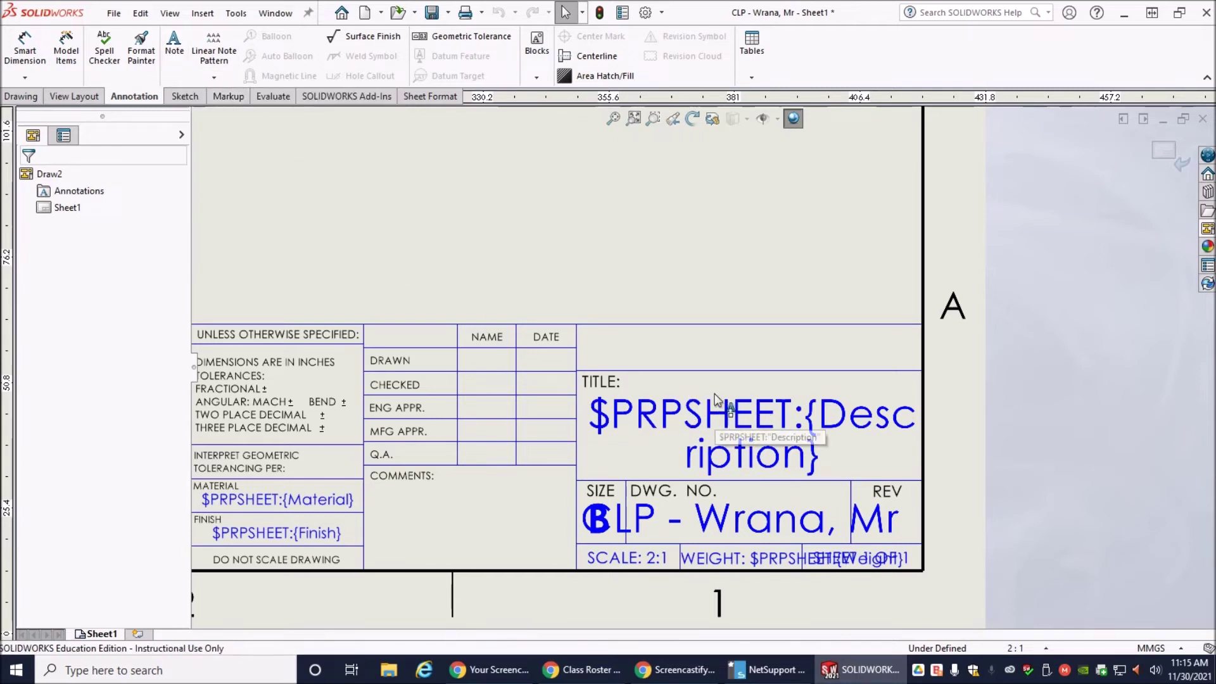
pyautogui.doubleClick(739, 424)
pyautogui.doubleClick(738, 420)
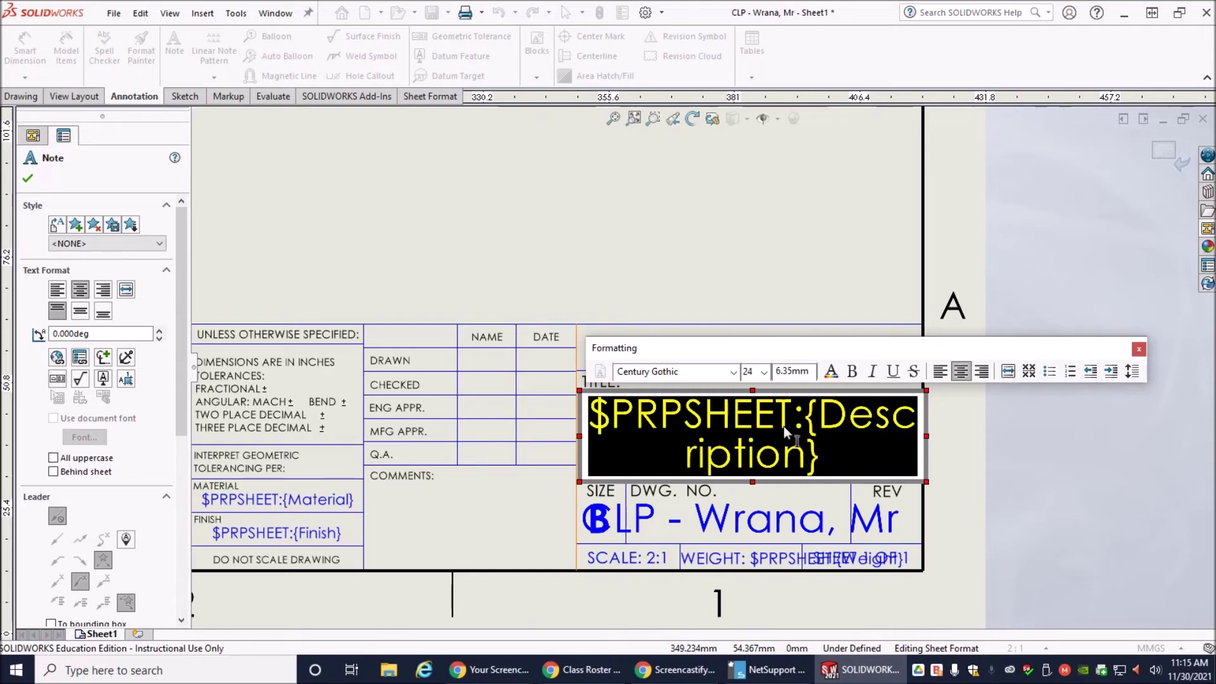
pyautogui.write('Chan')
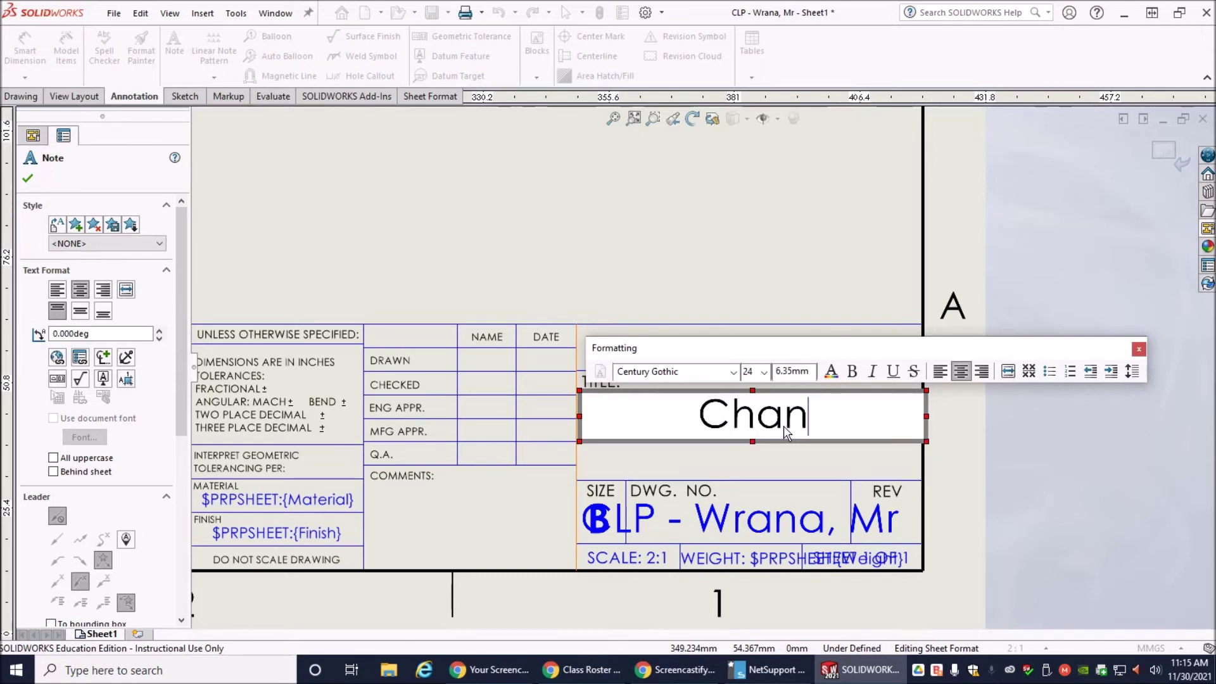
pyautogui.press('Left')
pyautogui.write('in Link ')
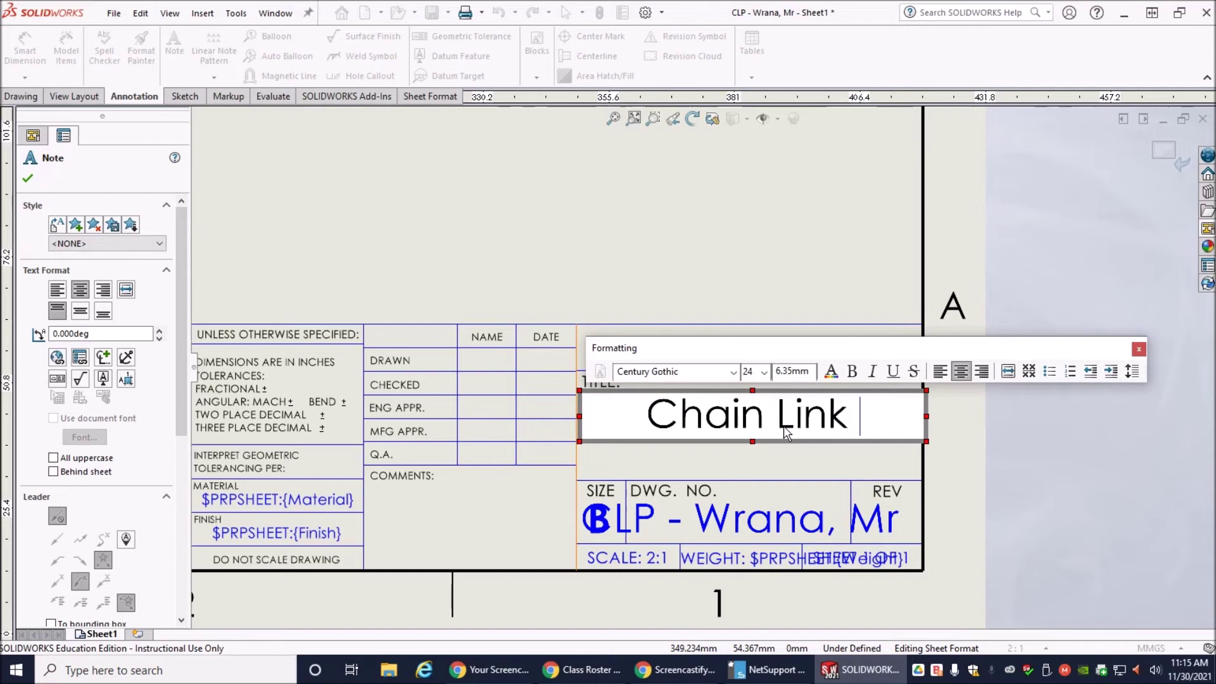
pyautogui.write('Project')
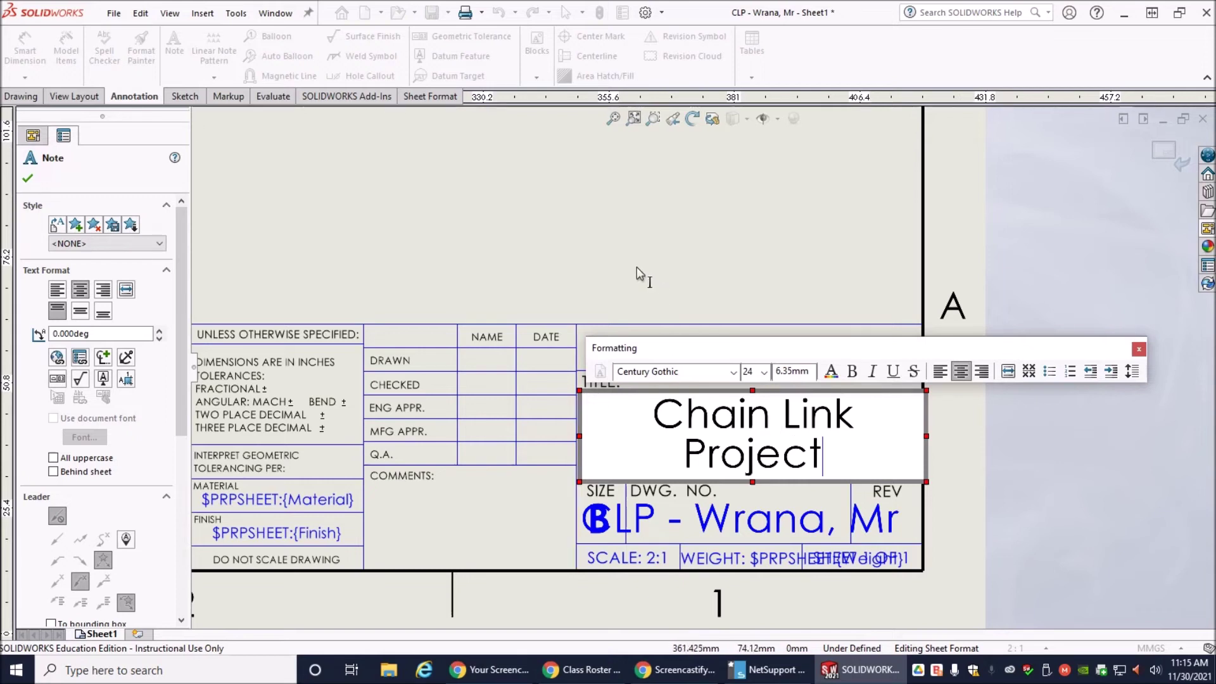
pyautogui.click(622, 224)
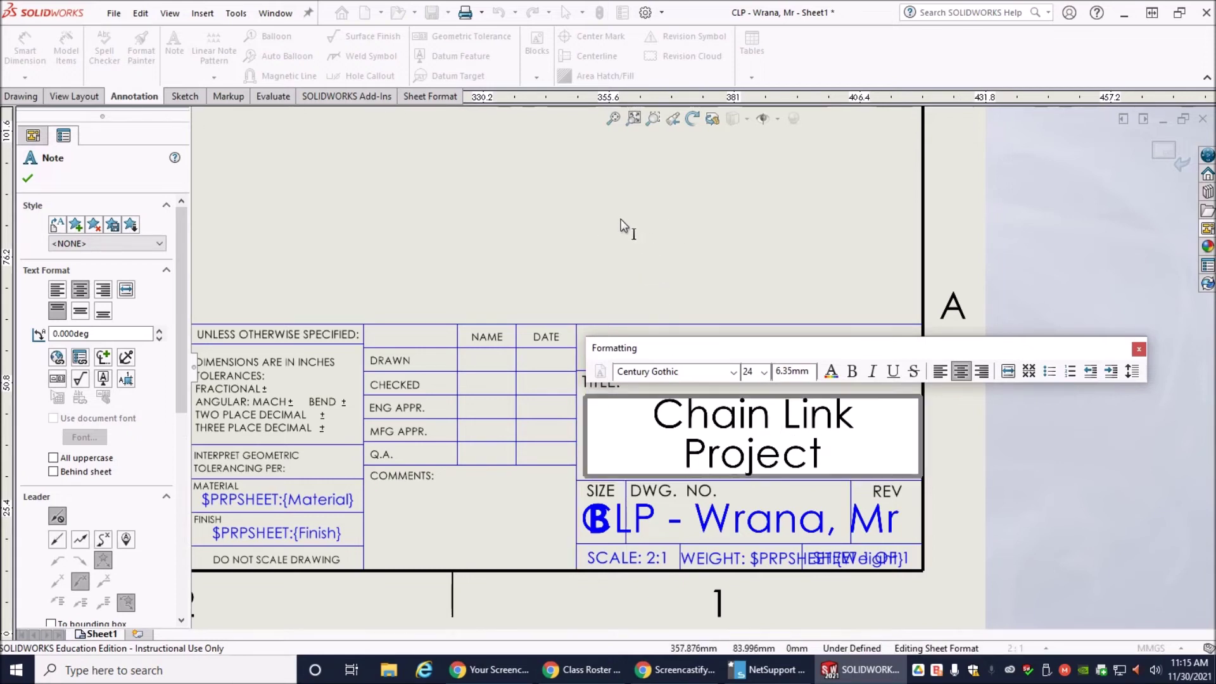
pyautogui.press('Escape')
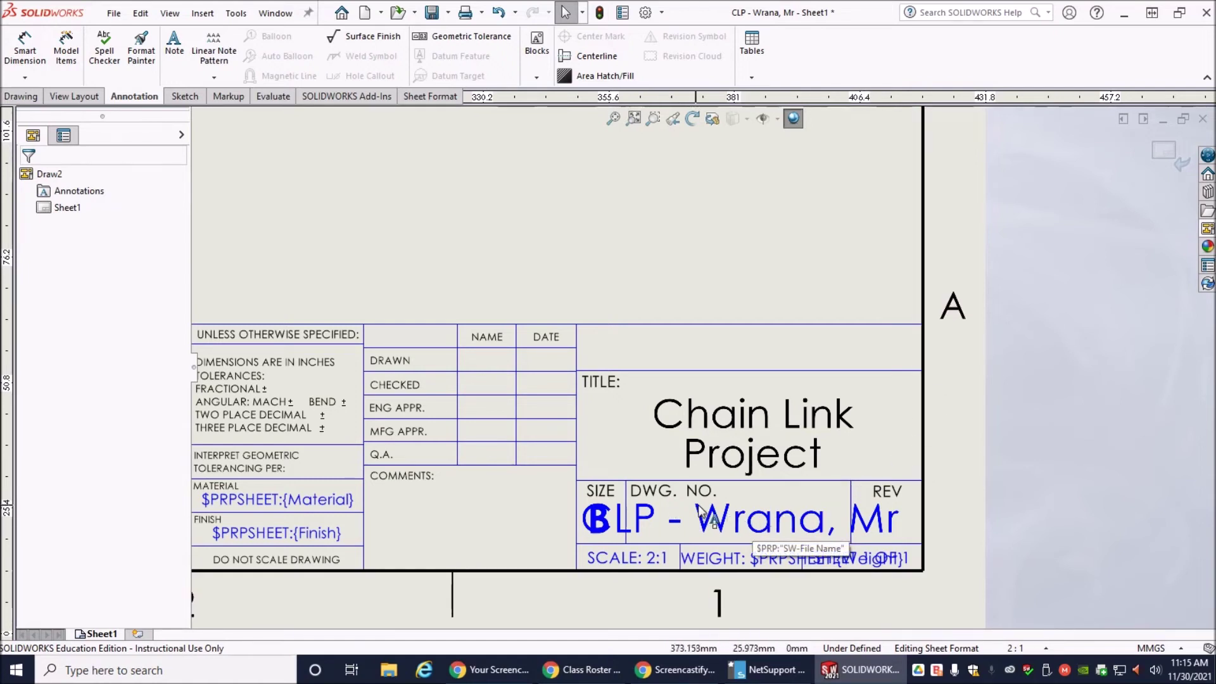
# - Replace the file name text in the title block's DWG. NO. field with the drafter's first initial and surname
pyautogui.click(721, 517)
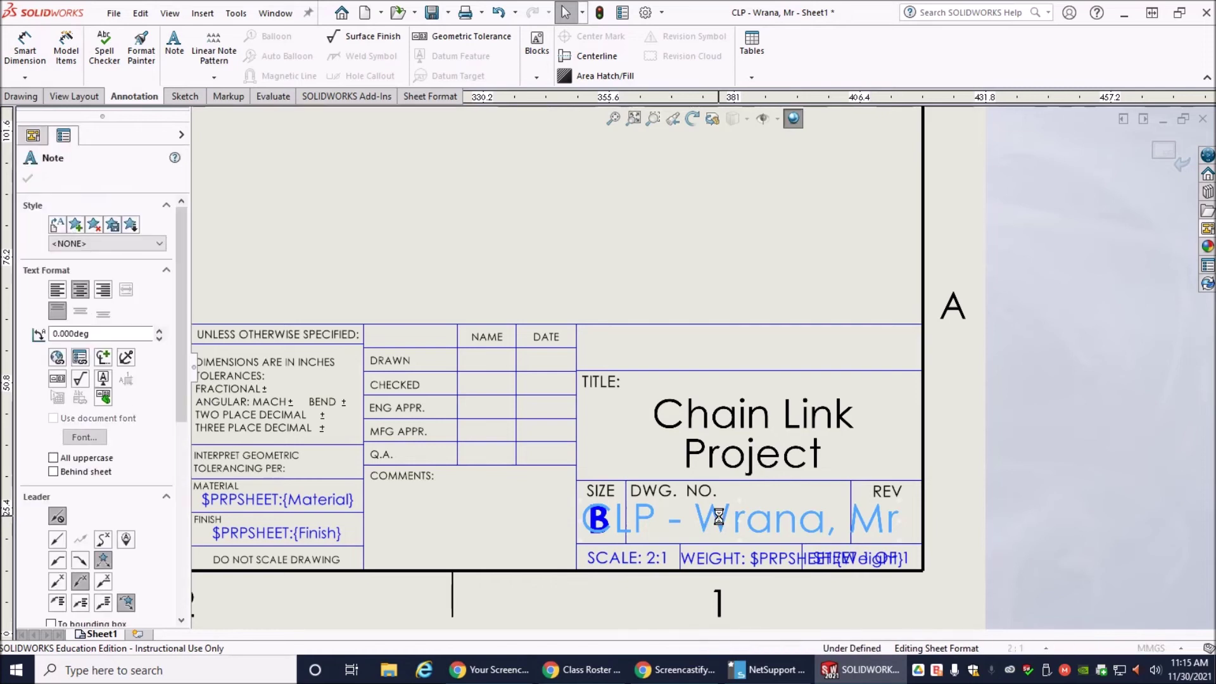
pyautogui.doubleClick(720, 519)
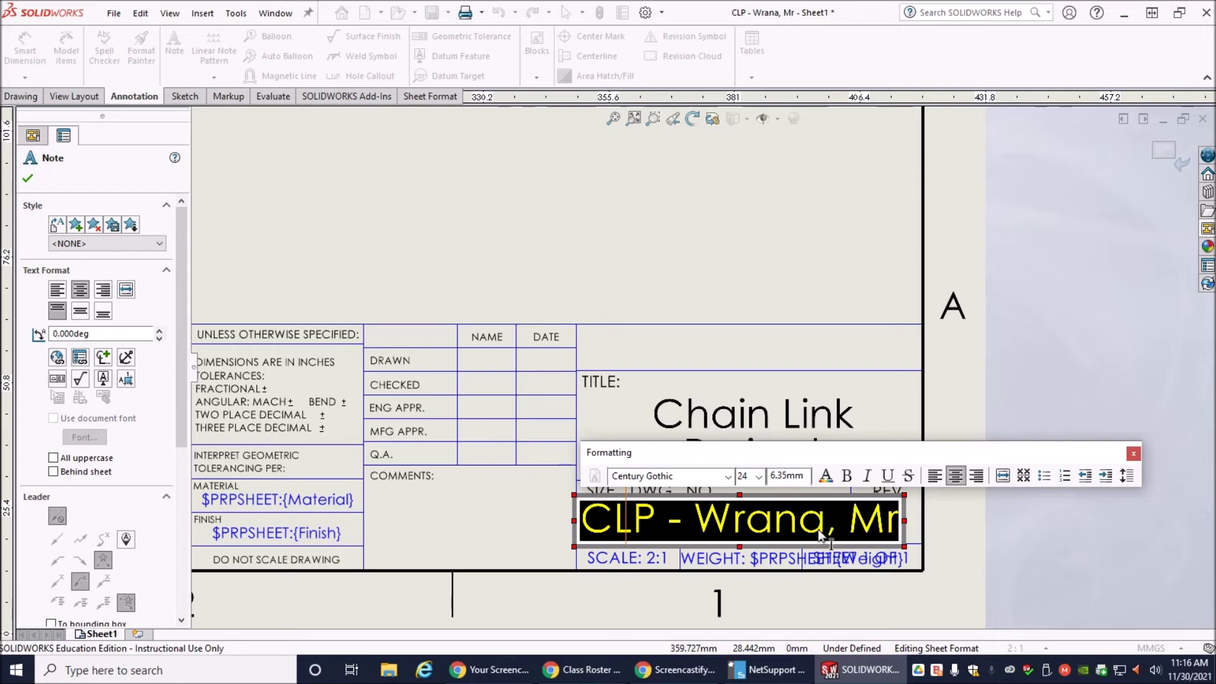
pyautogui.write('E')
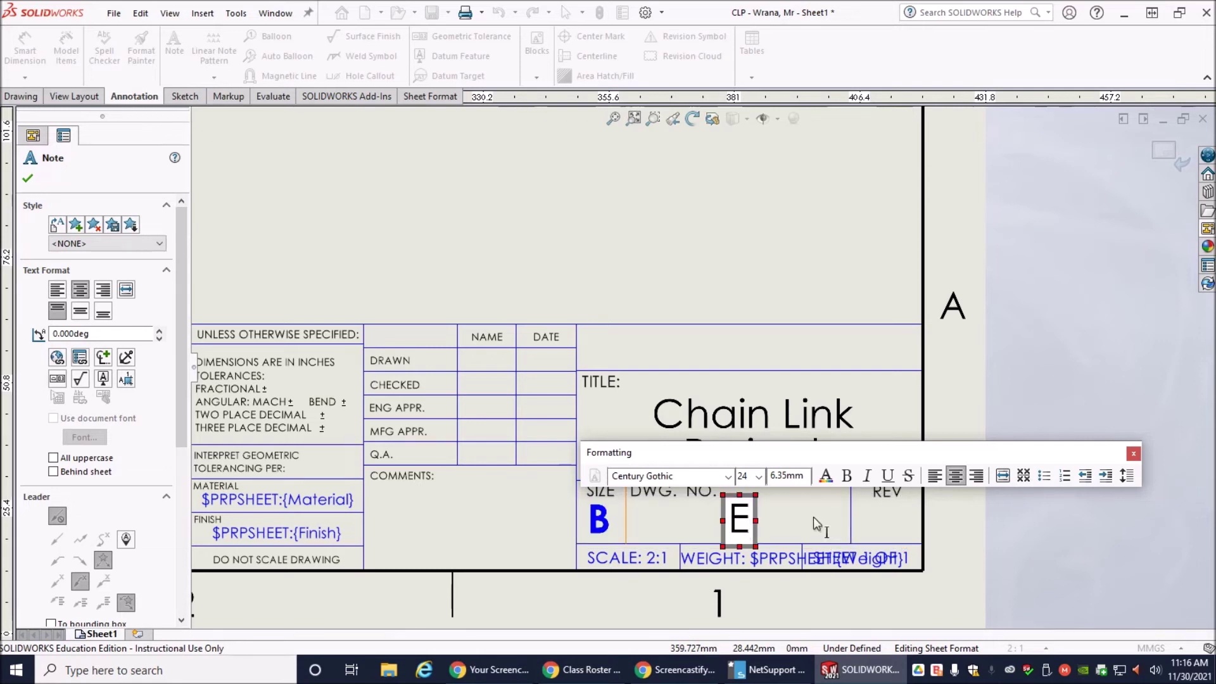
pyautogui.write('. Wrana')
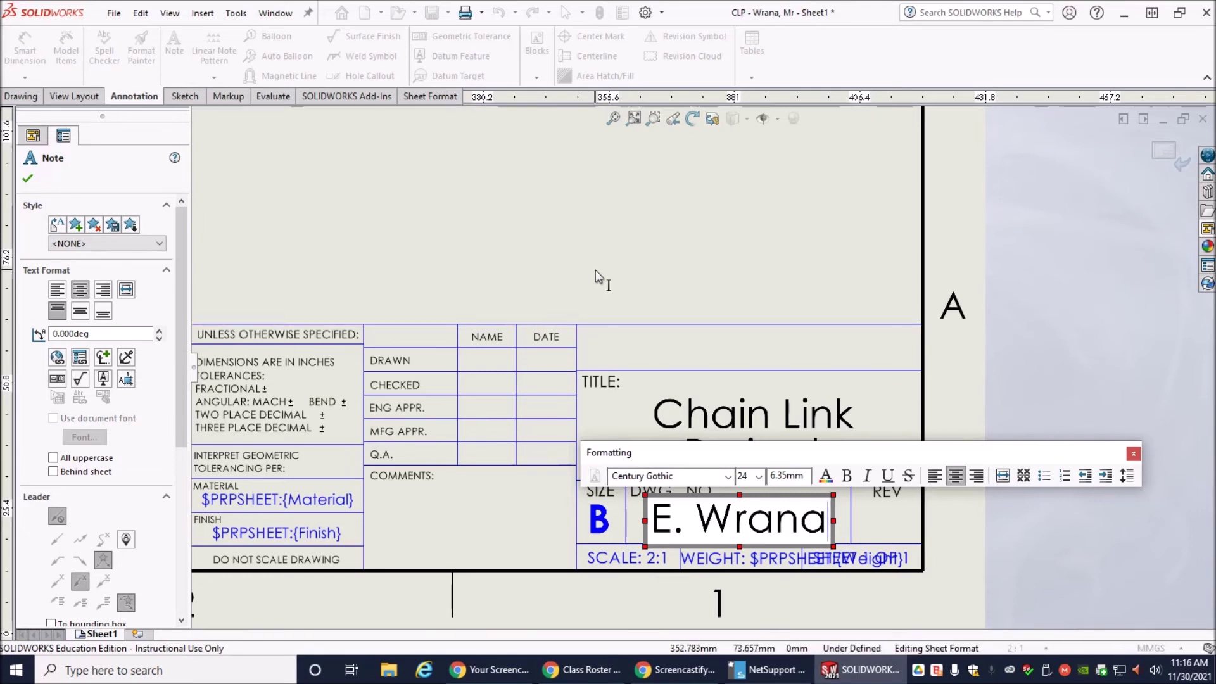
pyautogui.press('Escape')
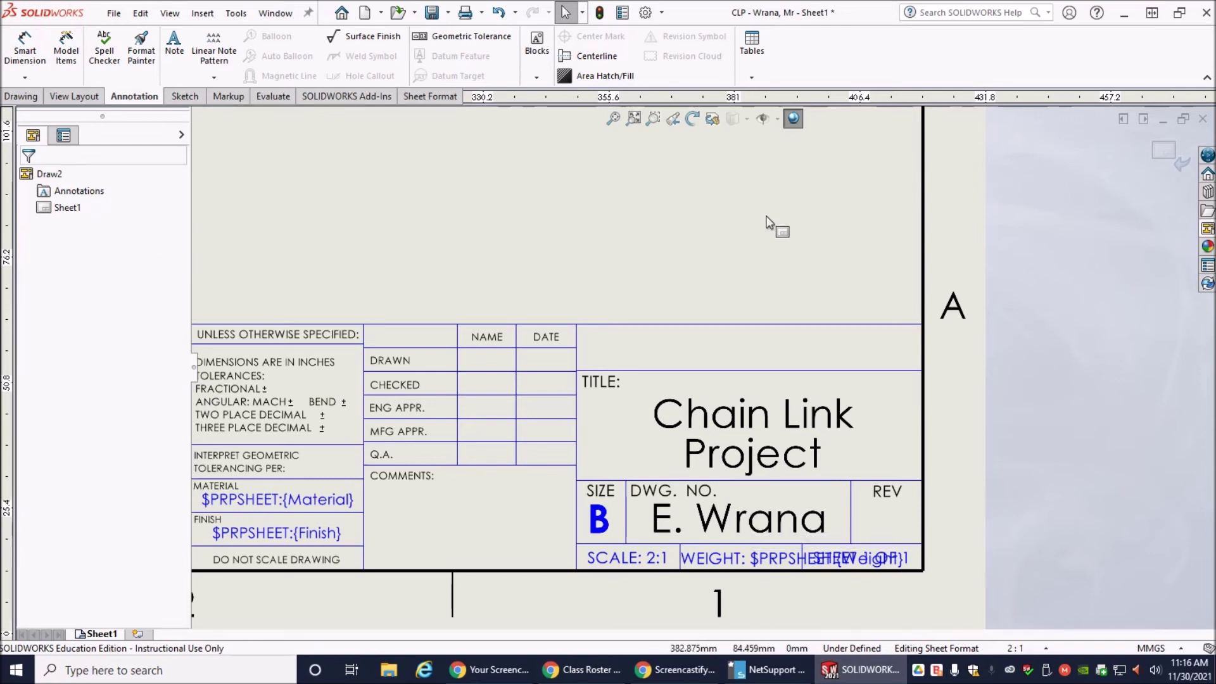
# - Finish editing the sheet format and return to the whole drawing sheet
pyautogui.click(1165, 154)
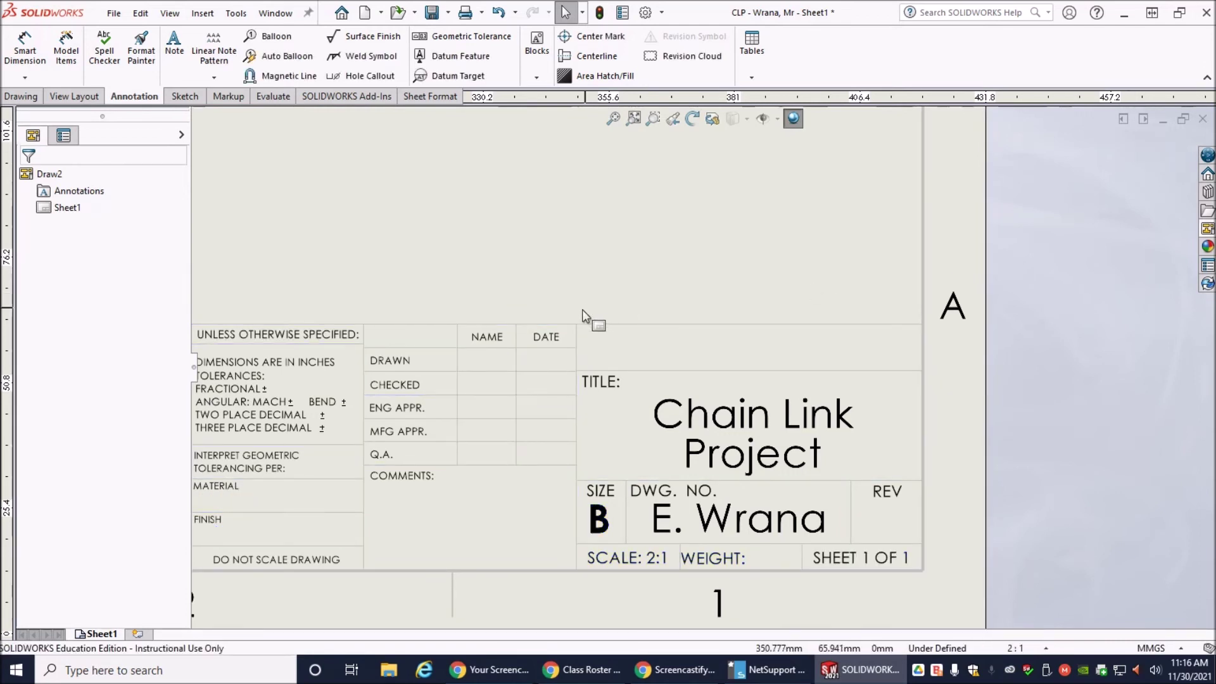
pyautogui.scroll(5, 577, 397)
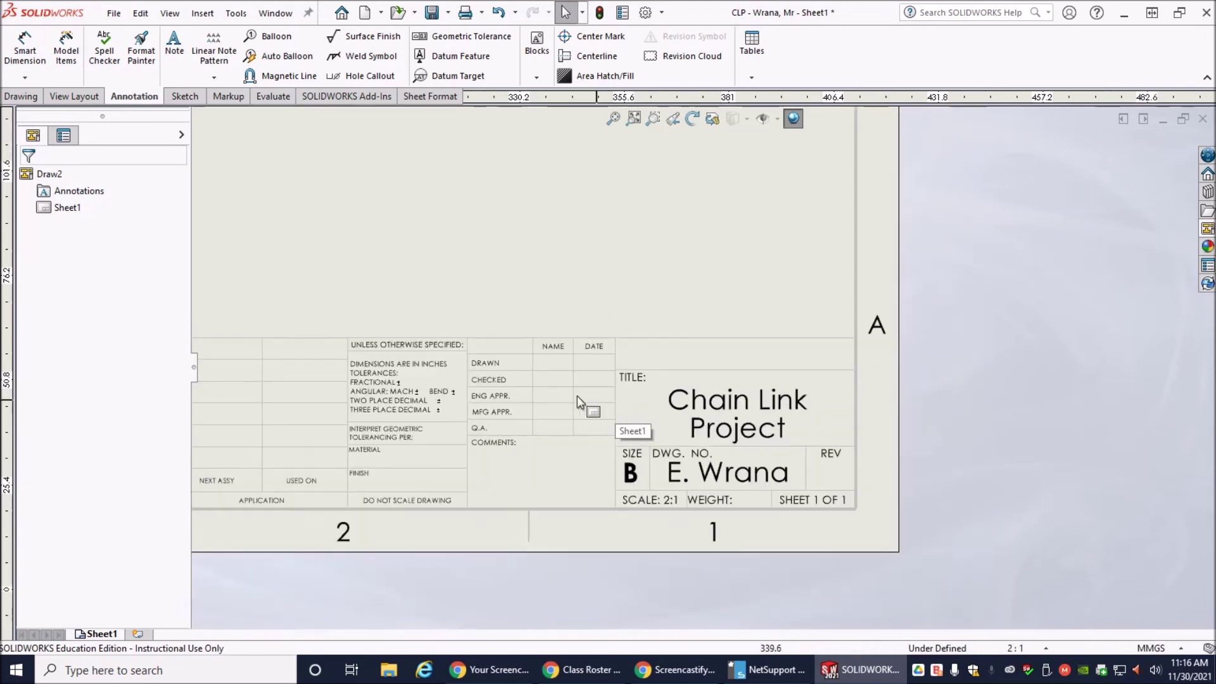
pyautogui.scroll(4, 448, 203)
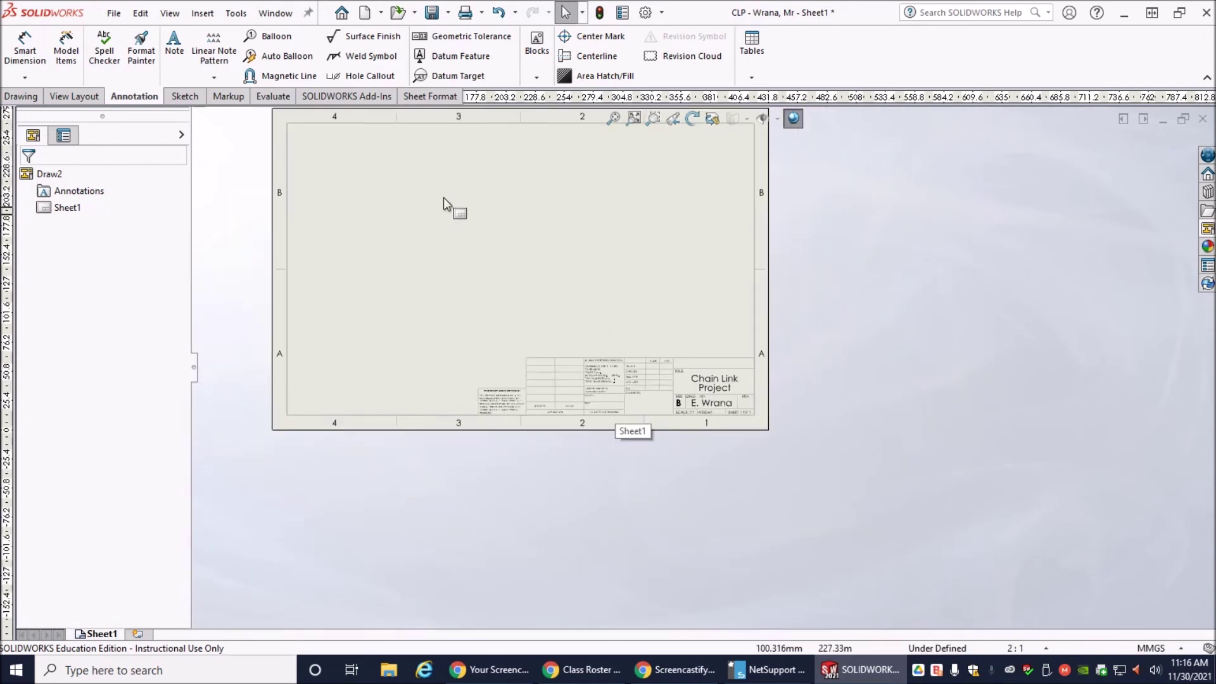
pyautogui.scroll(-1, 576, 247)
pyautogui.scroll(-1, 579, 249)
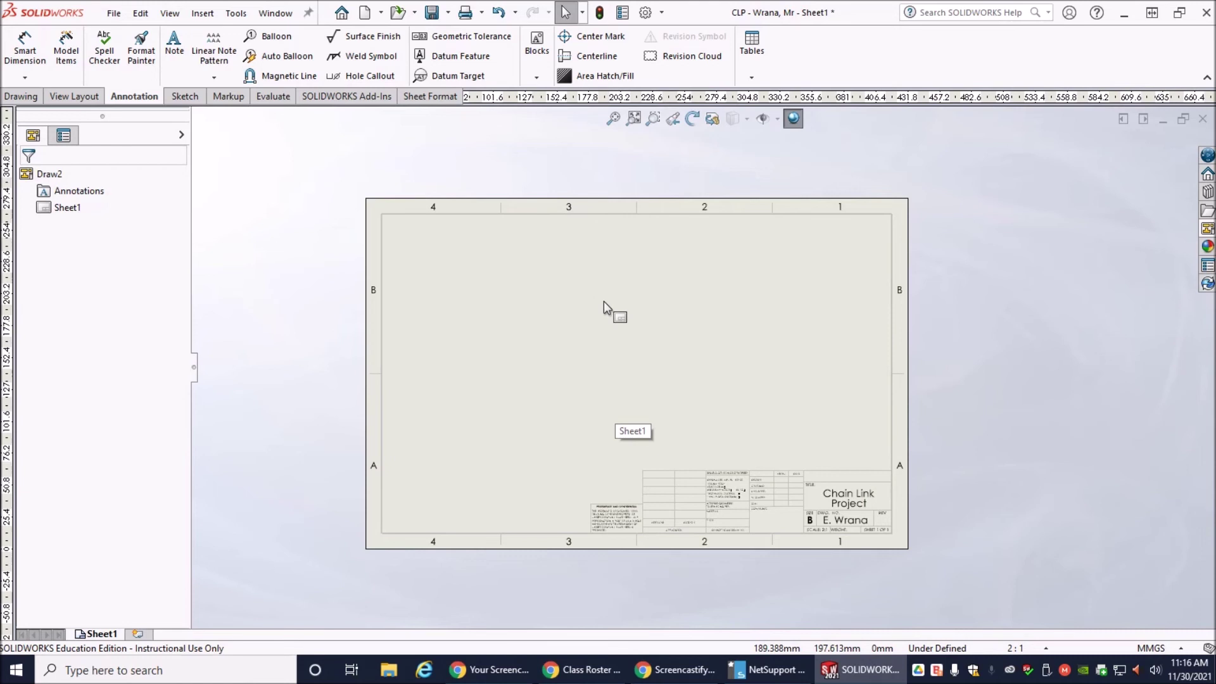
pyautogui.scroll(-1, 627, 361)
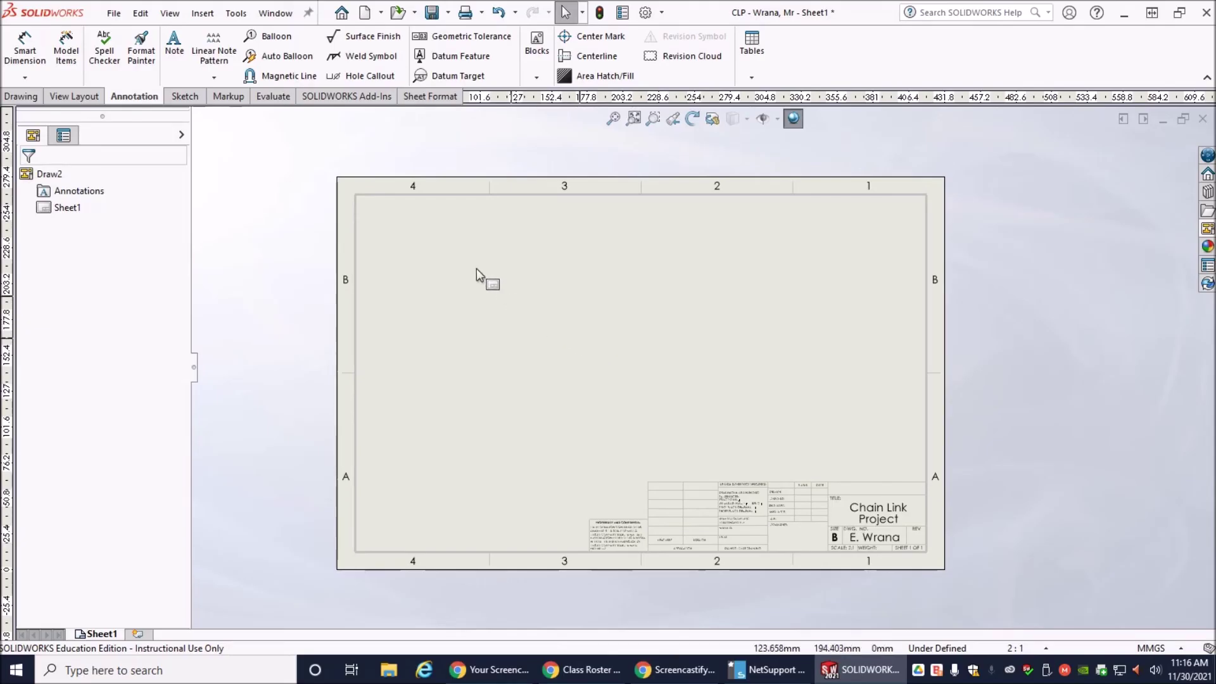
# - Save the drawing in the 08 Chain Link Project folder, changing the file name's CLP prefix to CLP3PP
pyautogui.click(114, 13)
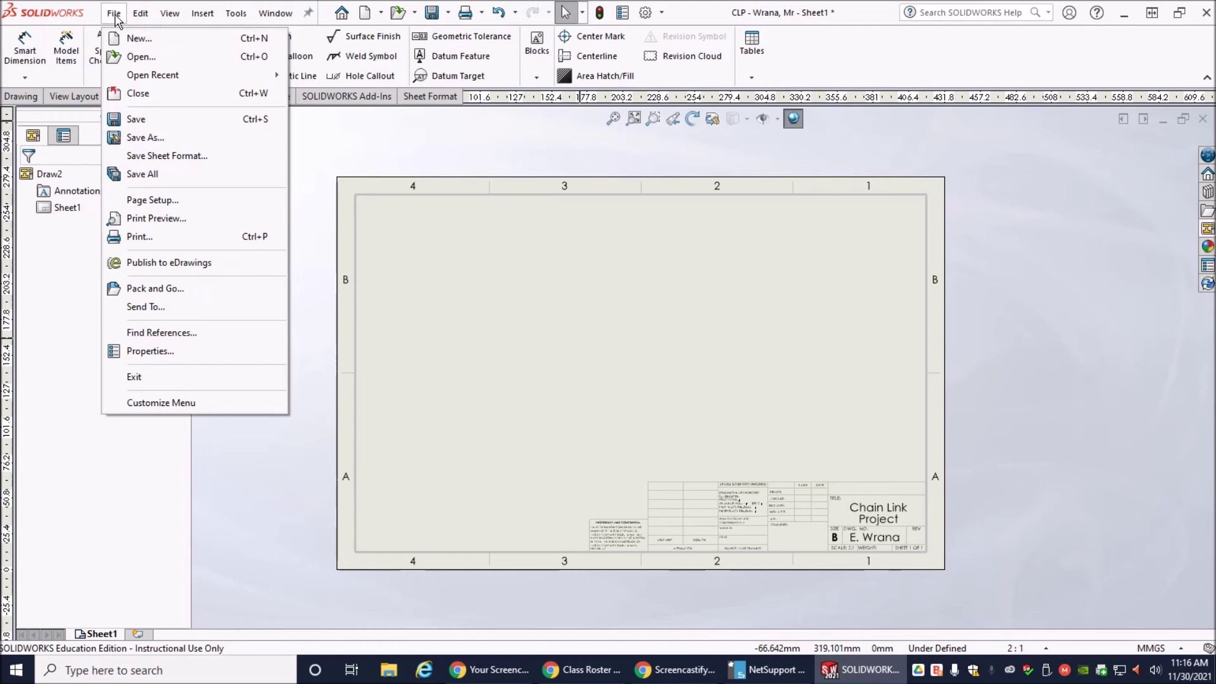
pyautogui.click(148, 139)
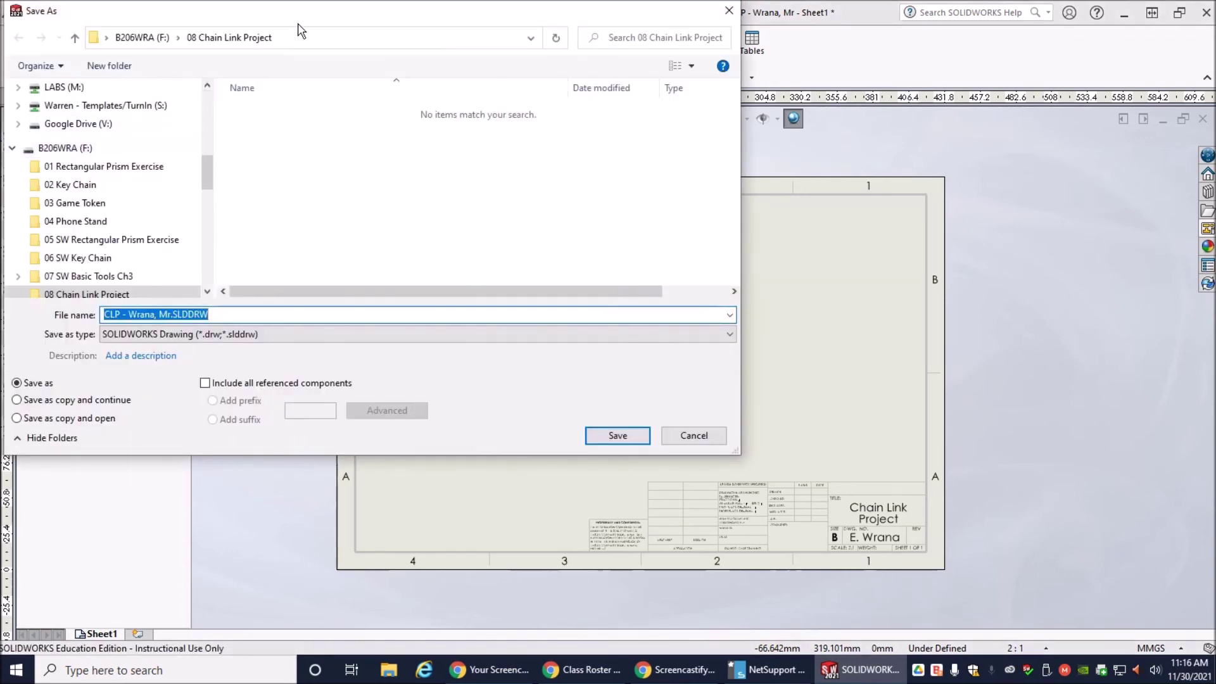
pyautogui.click(121, 315)
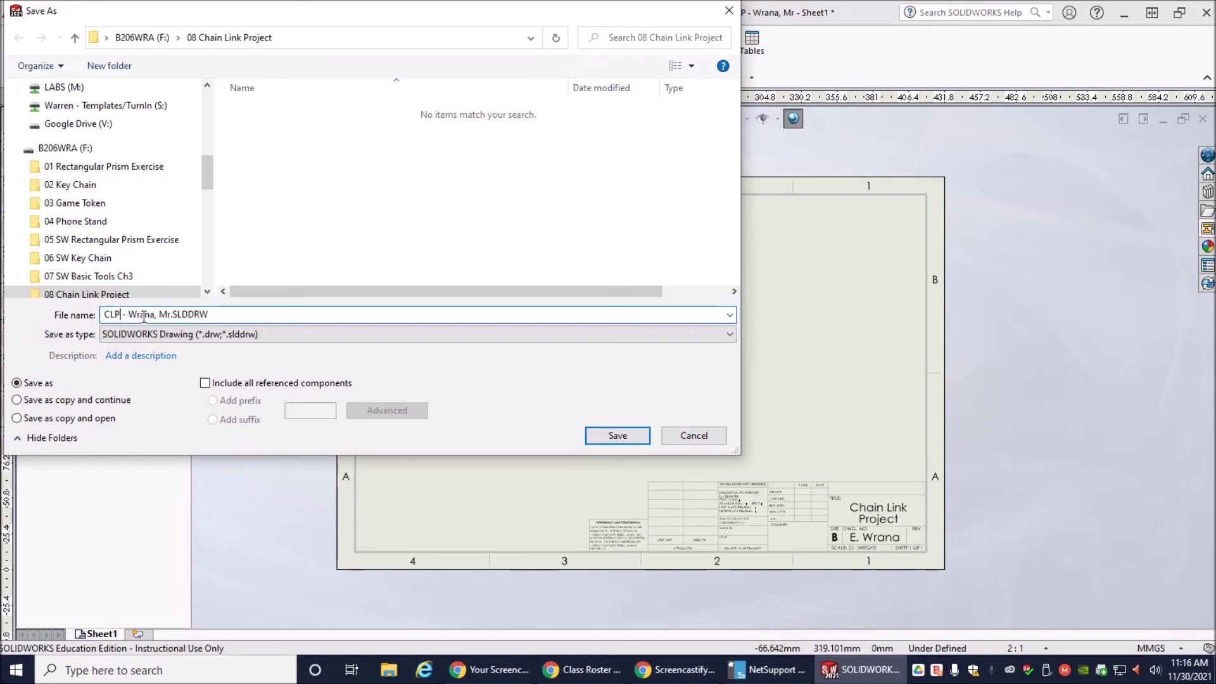
pyautogui.write('3PP')
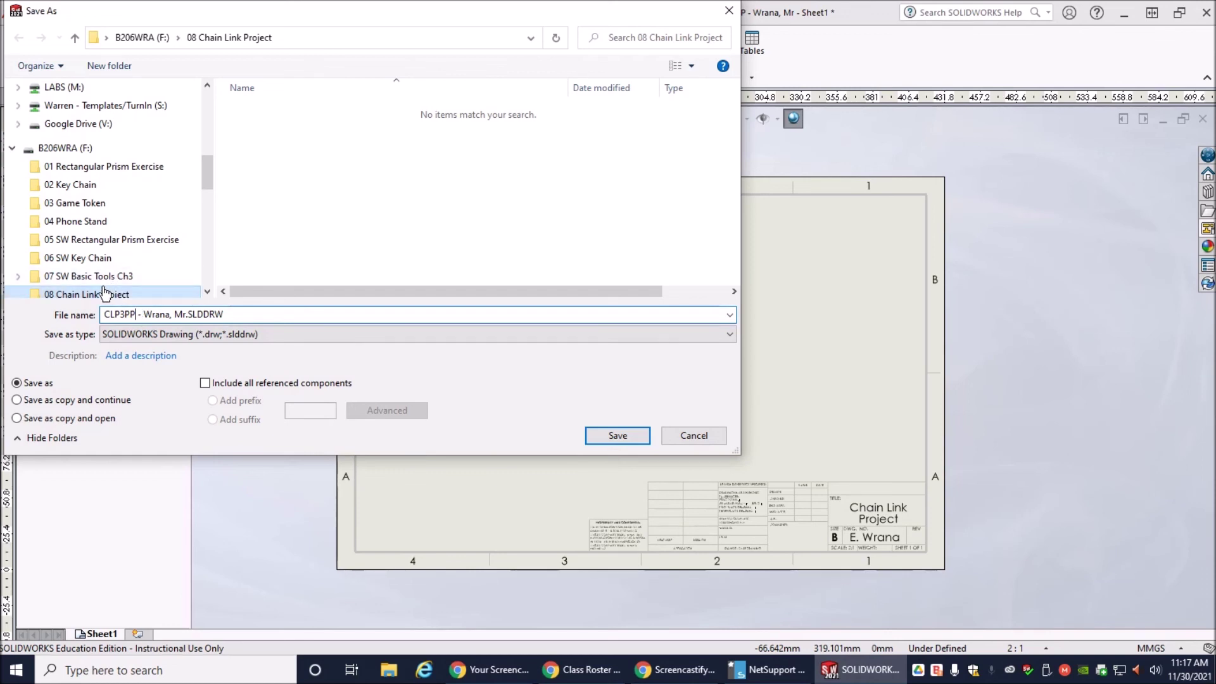
pyautogui.scroll(-1, 114, 279)
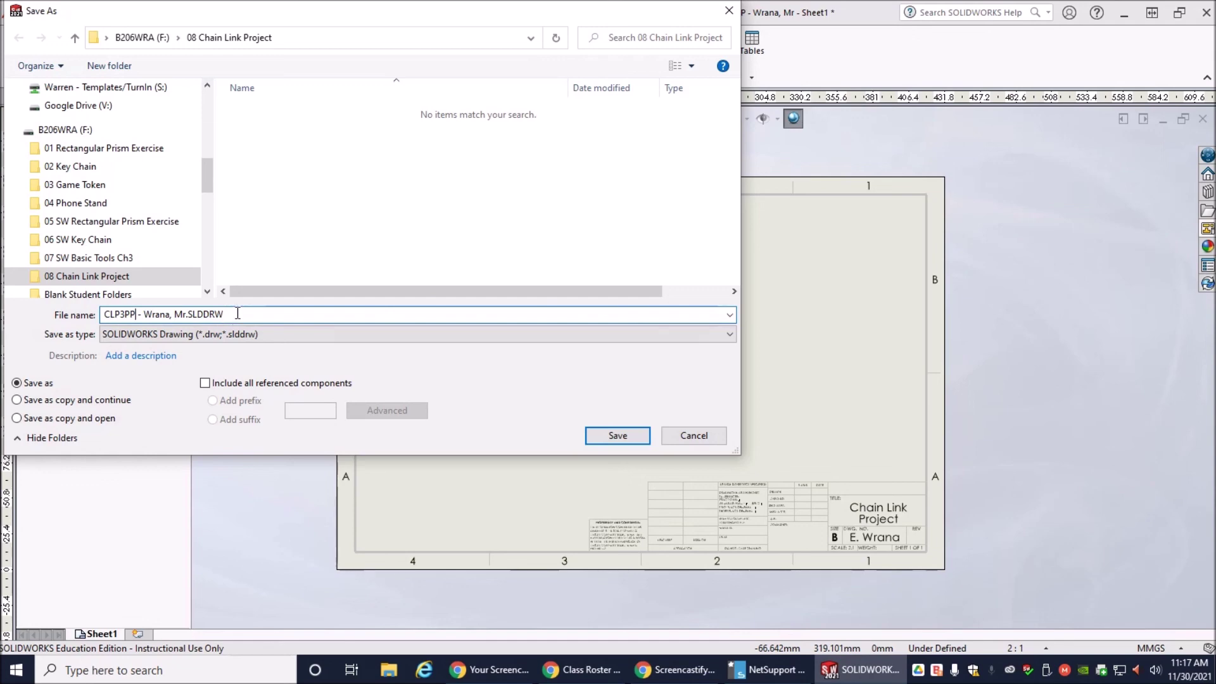
pyautogui.click(617, 437)
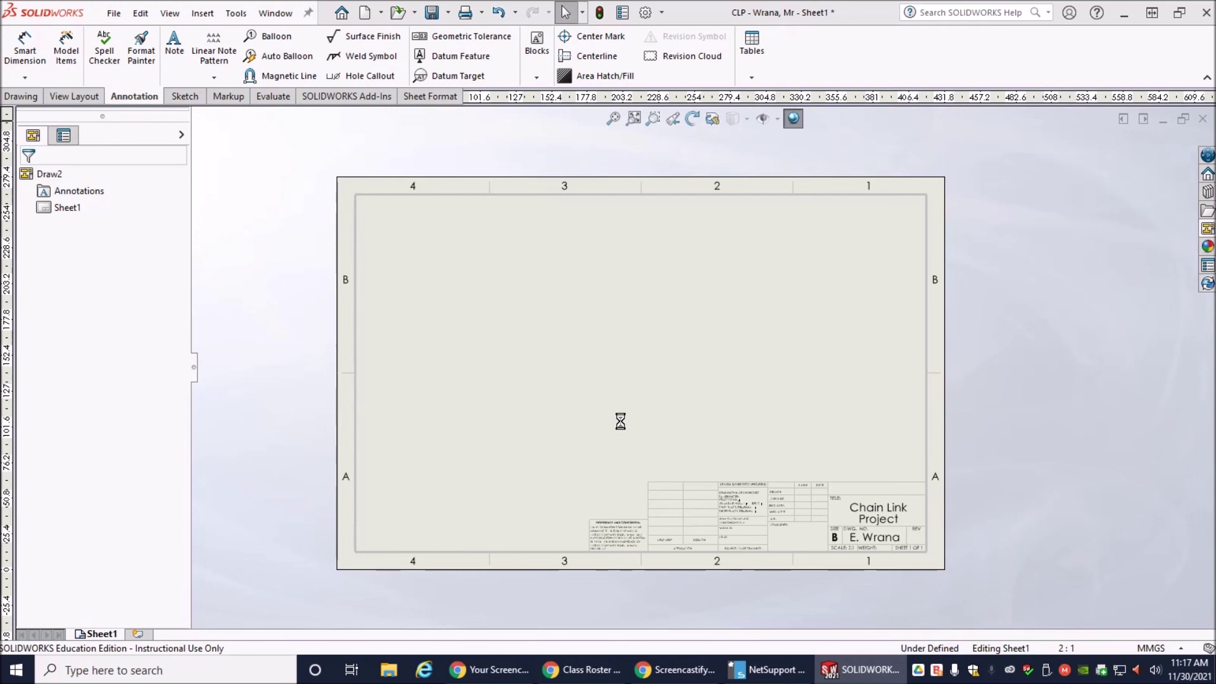